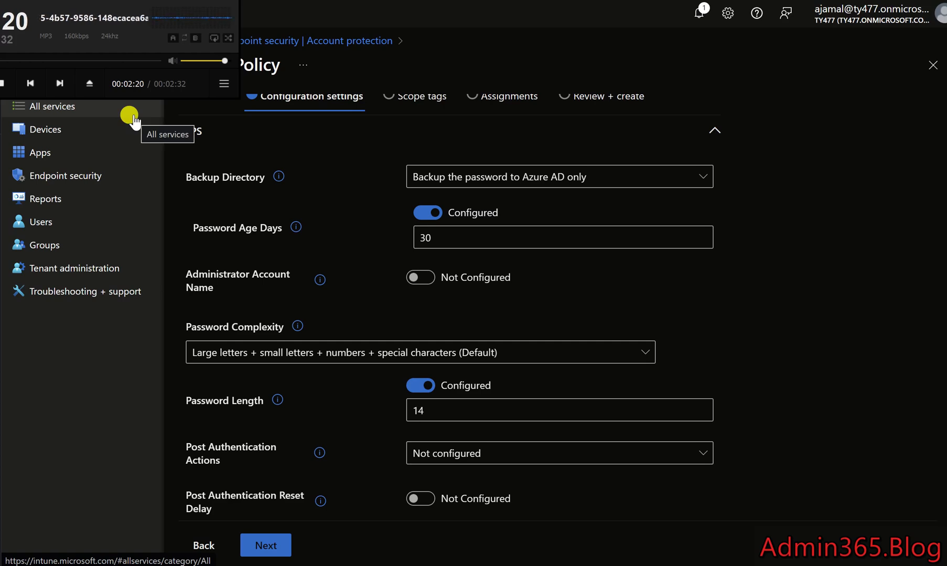
Move the media player window clear of the navigation and return to the admin center's home page.
left_click(123, 129)
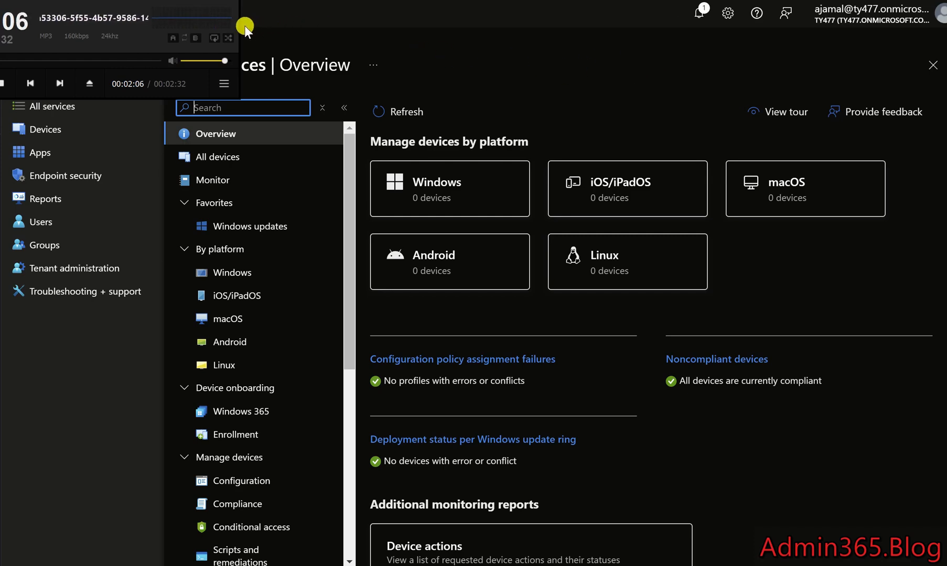
left_click(192, 25)
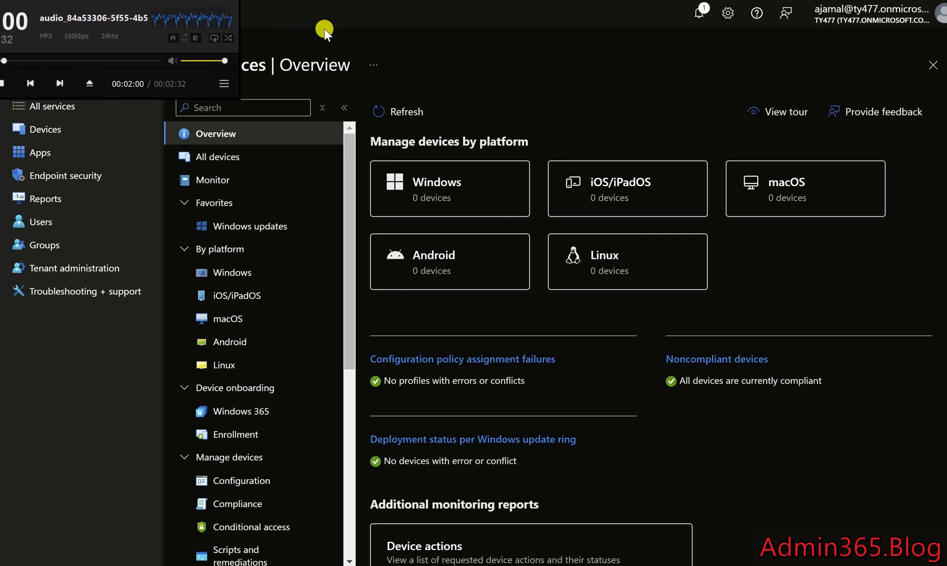
left_click_drag(99, 1, 819, 5)
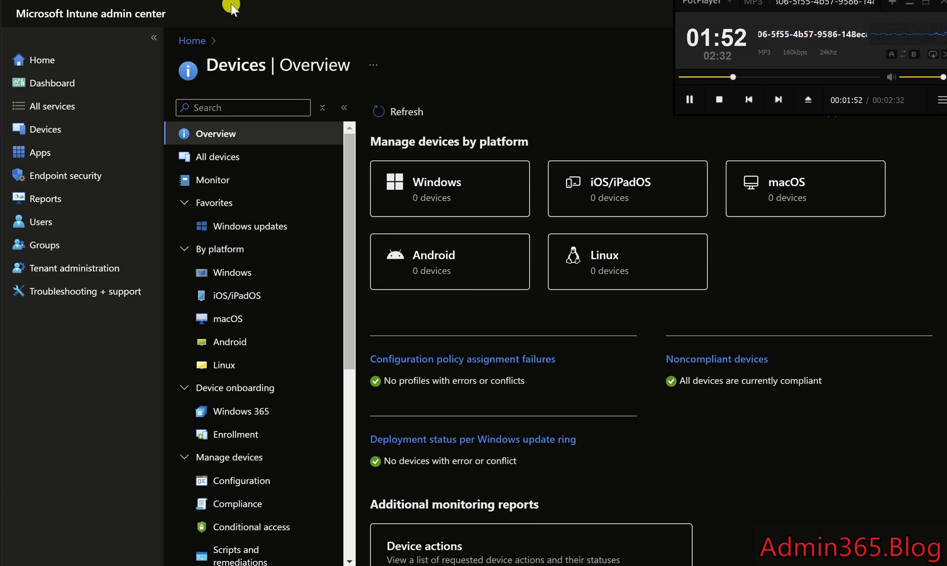
left_click(145, 17)
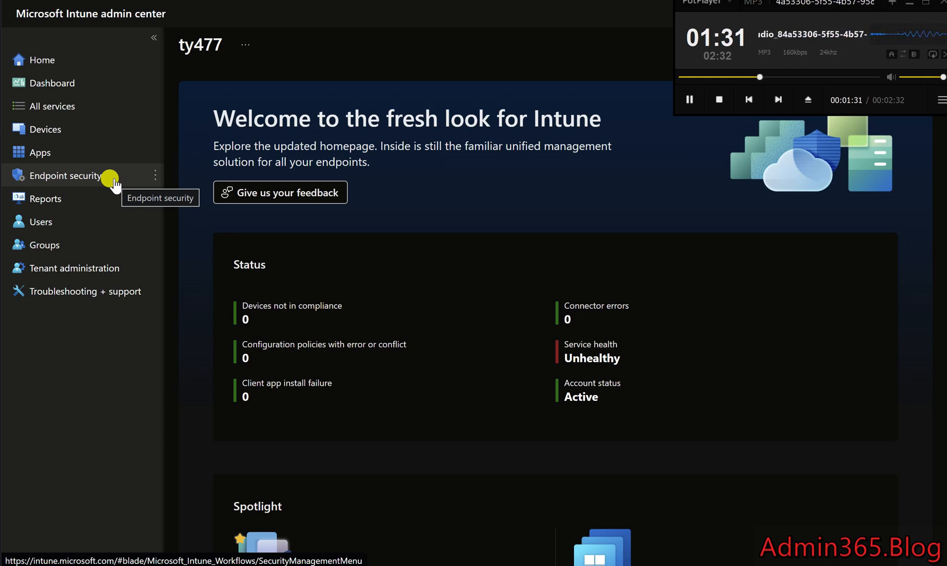
Start a new account protection policy in Endpoint security for Windows with the Local admin password solution (Windows LAPS) profile.
left_click(114, 181)
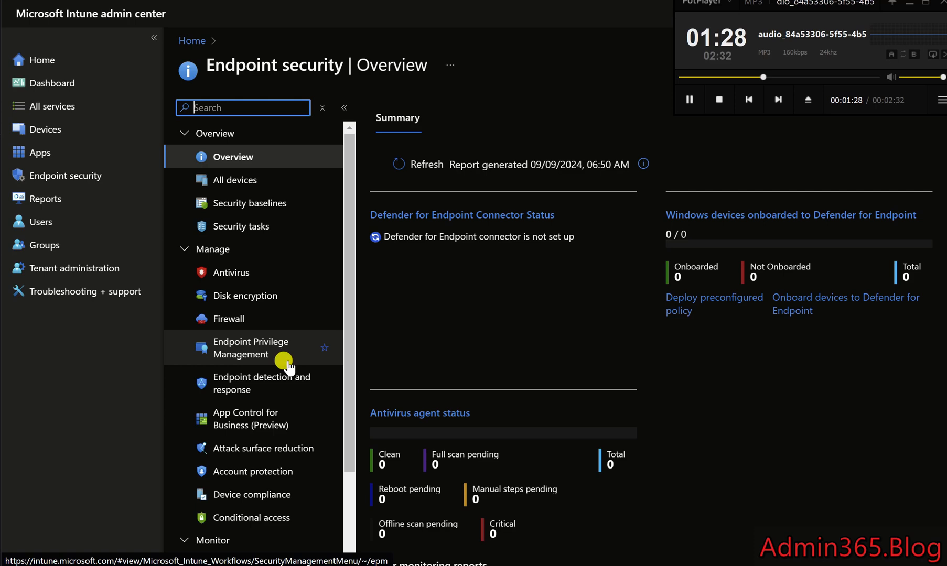
left_click(292, 472)
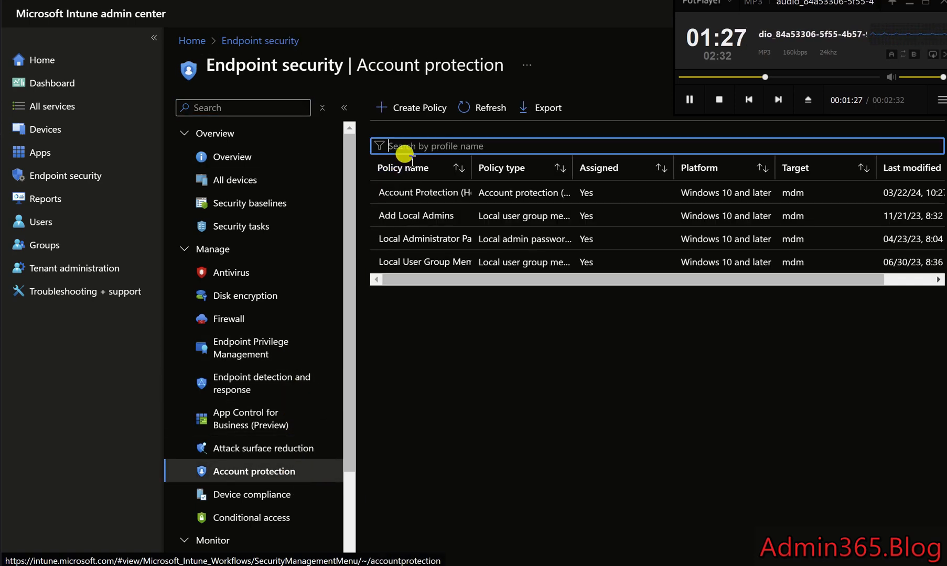
left_click(413, 108)
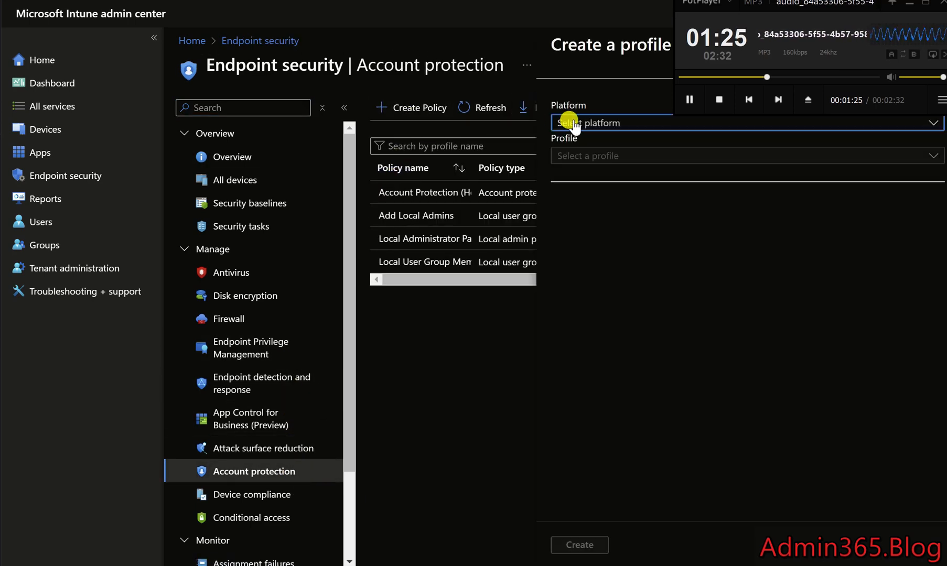
left_click(574, 124)
left_click(581, 153)
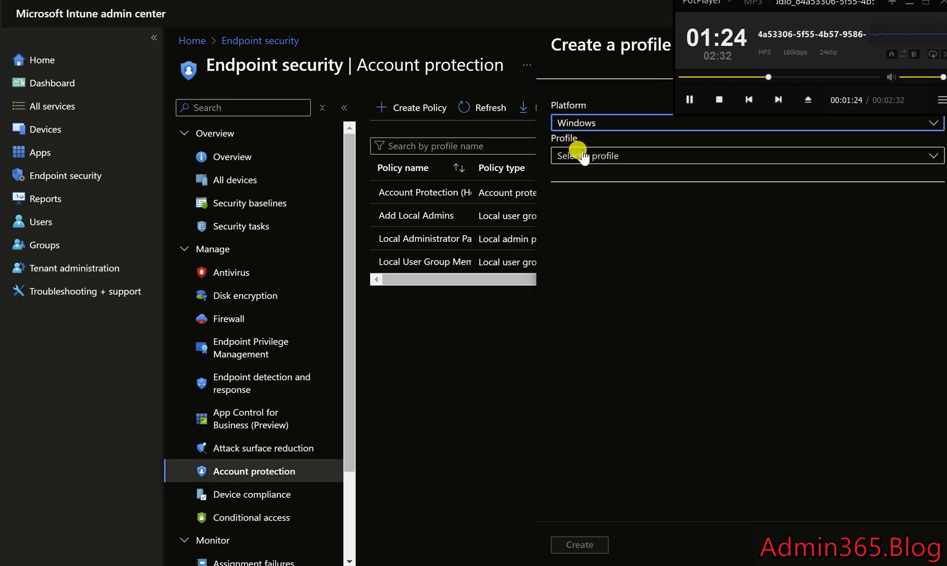
left_click(581, 155)
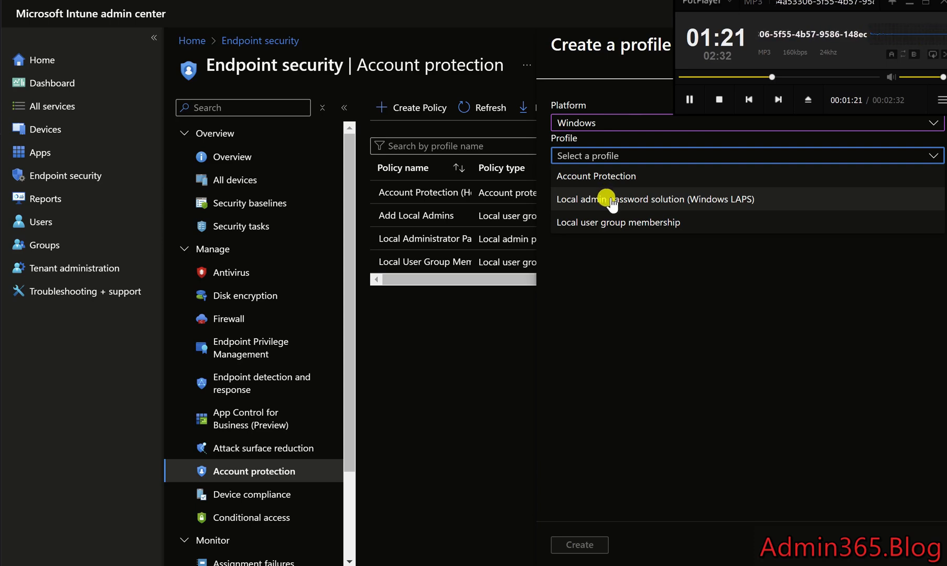
left_click(610, 201)
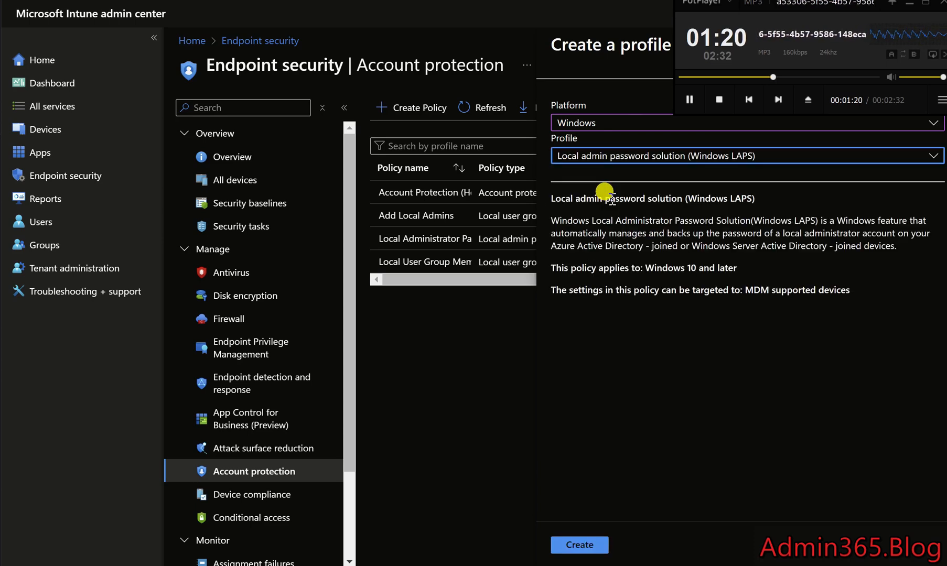
left_click(591, 545)
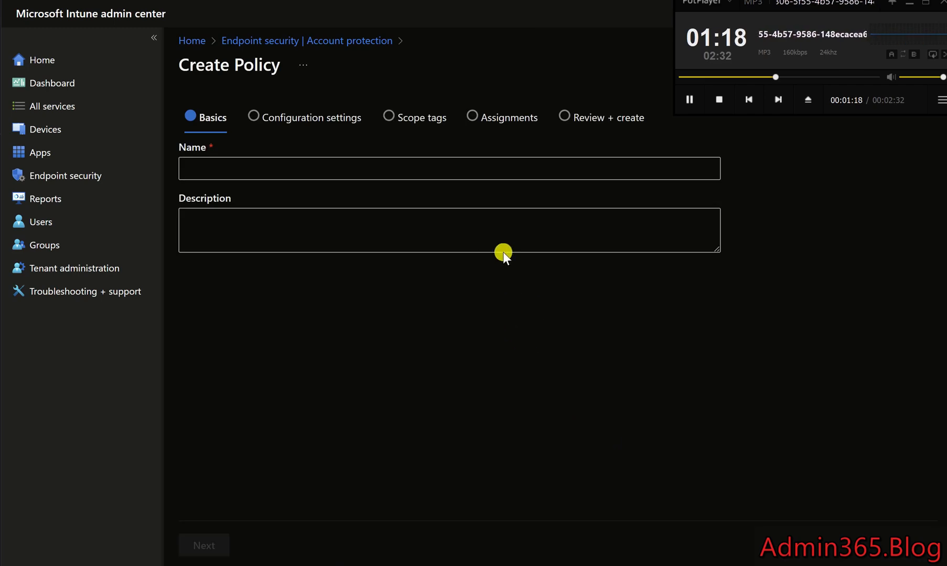
Name the policy "laps" and proceed to its configuration settings.
left_click(464, 168)
type("lao")
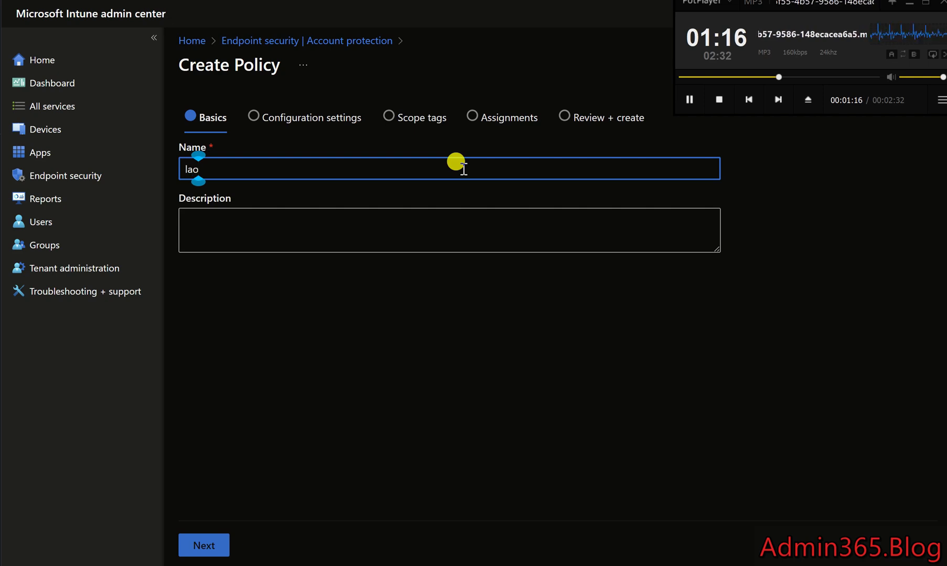
key("BackSpace")
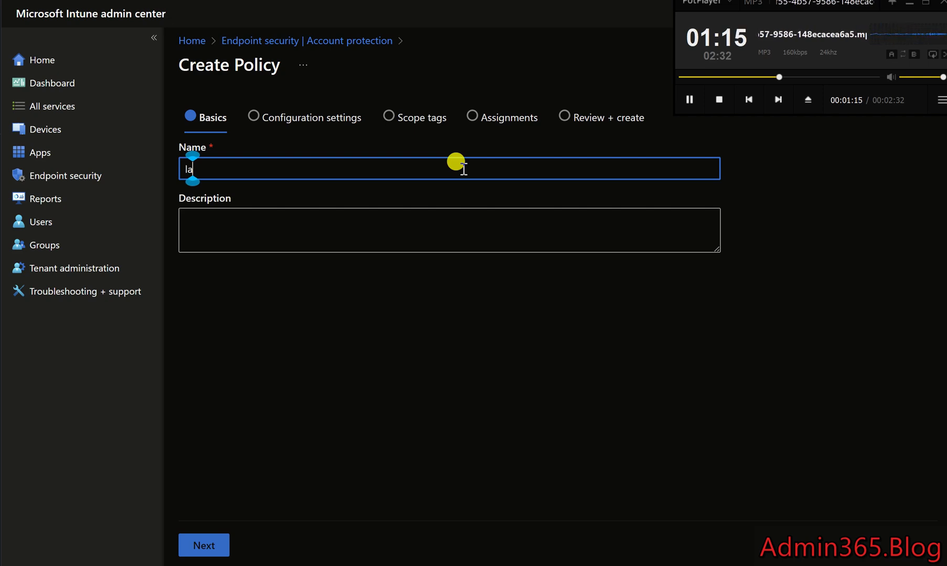
type("ps")
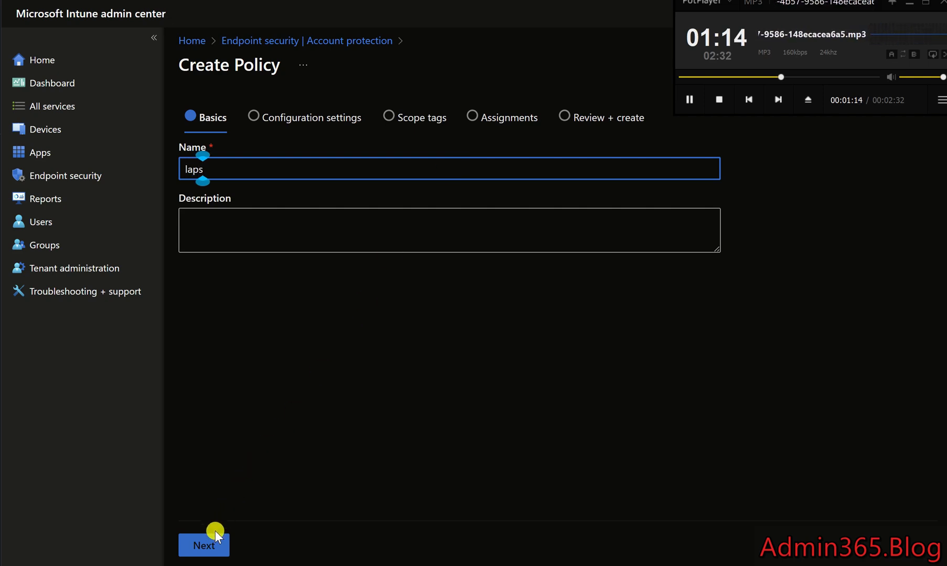
left_click(205, 545)
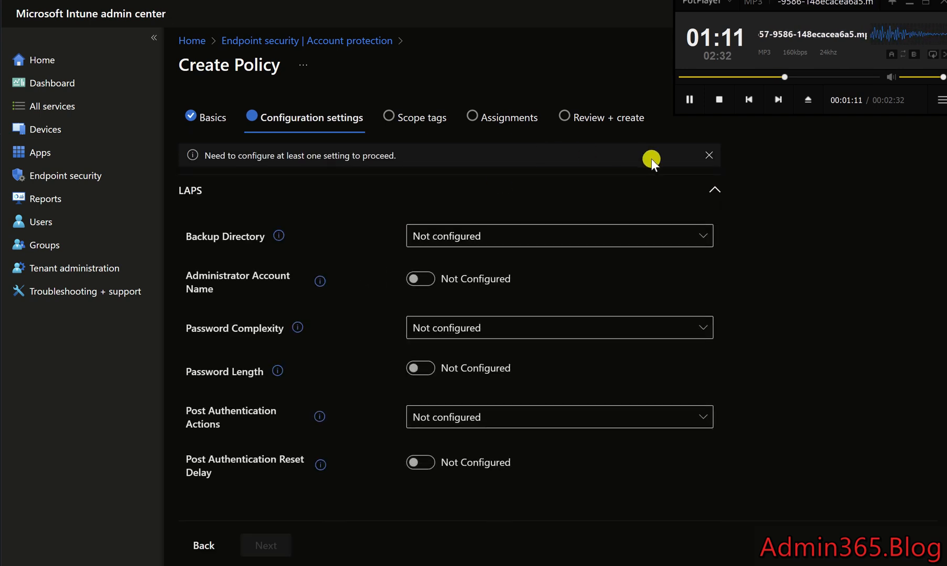
Set Backup Directory to back up the password to Azure AD only and enable Password Age Days at 30.
left_click(586, 237)
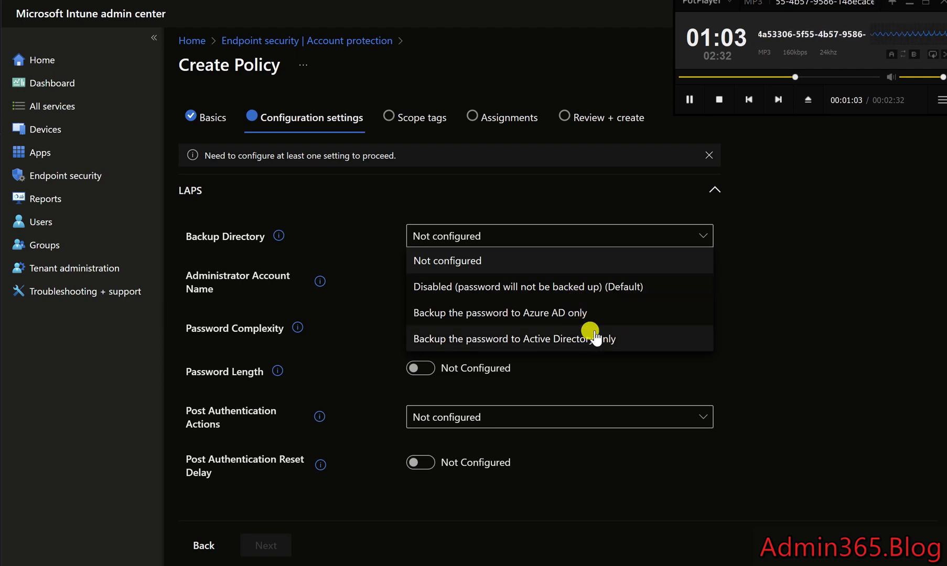
left_click(591, 320)
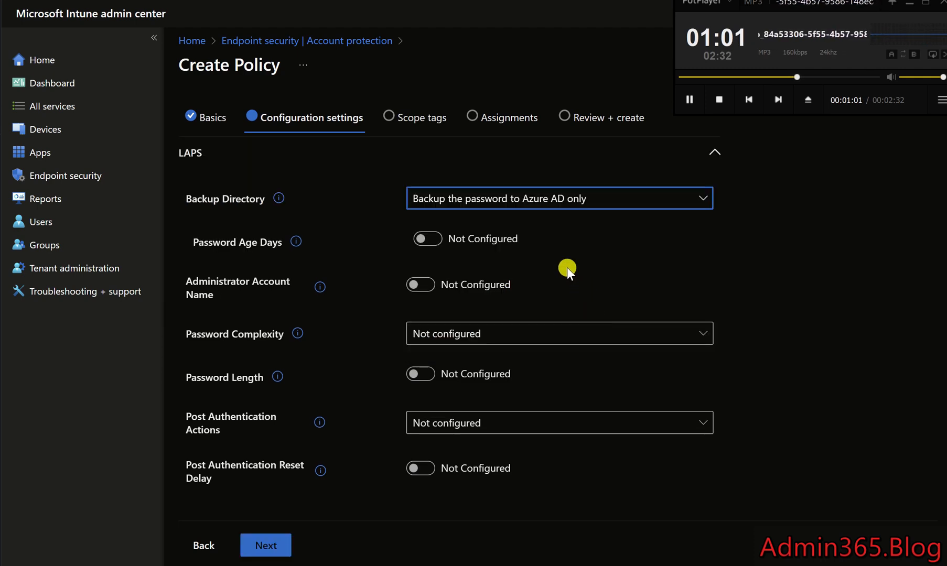
left_click(549, 334)
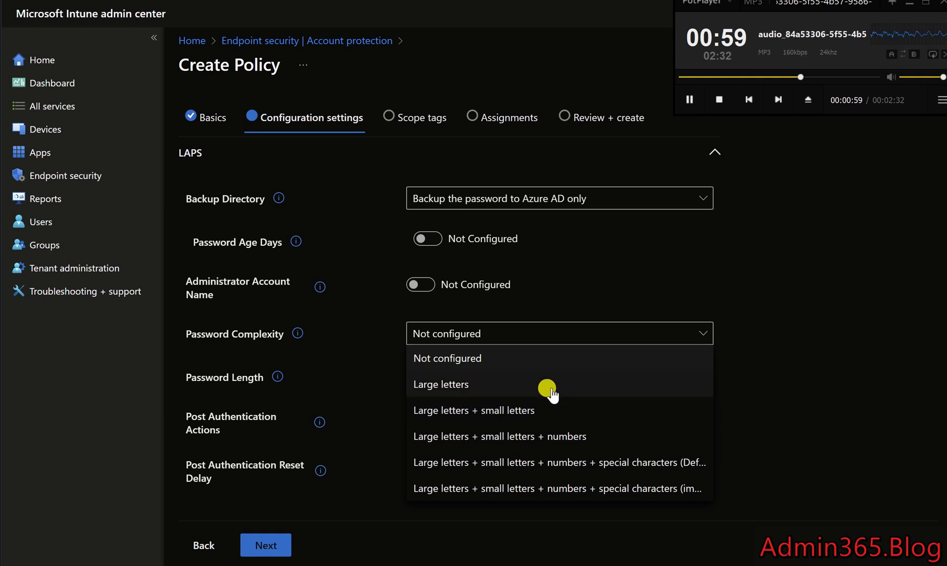
left_click(429, 243)
left_click(429, 240)
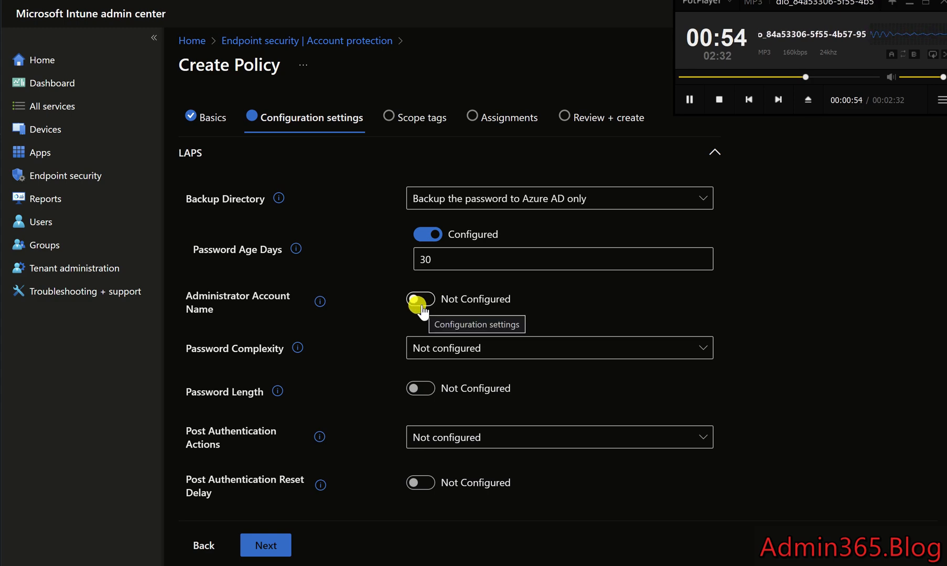
Set Password Complexity to "Large letters + small letters + numbers" and proceed to the assignments, keeping the Default scope tag.
left_click(451, 349)
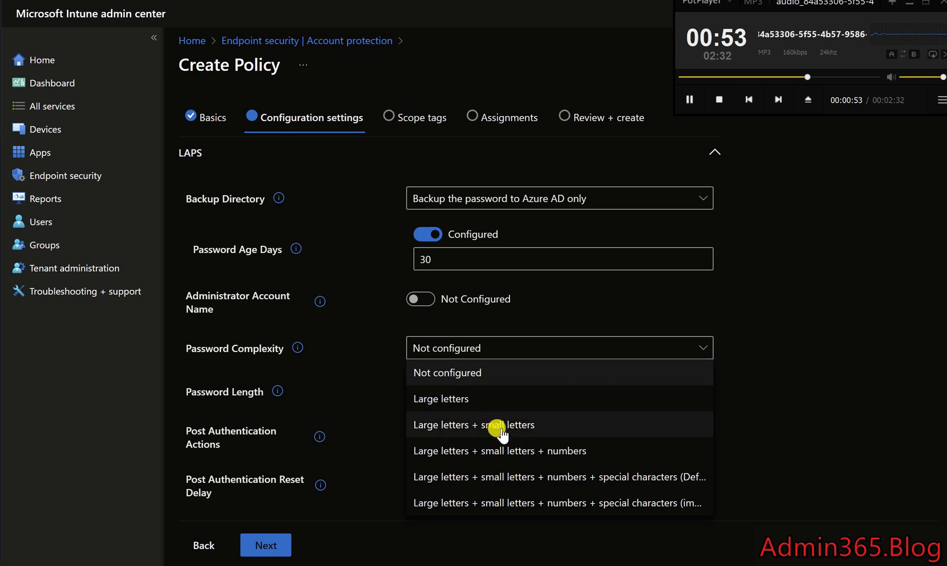
left_click(519, 455)
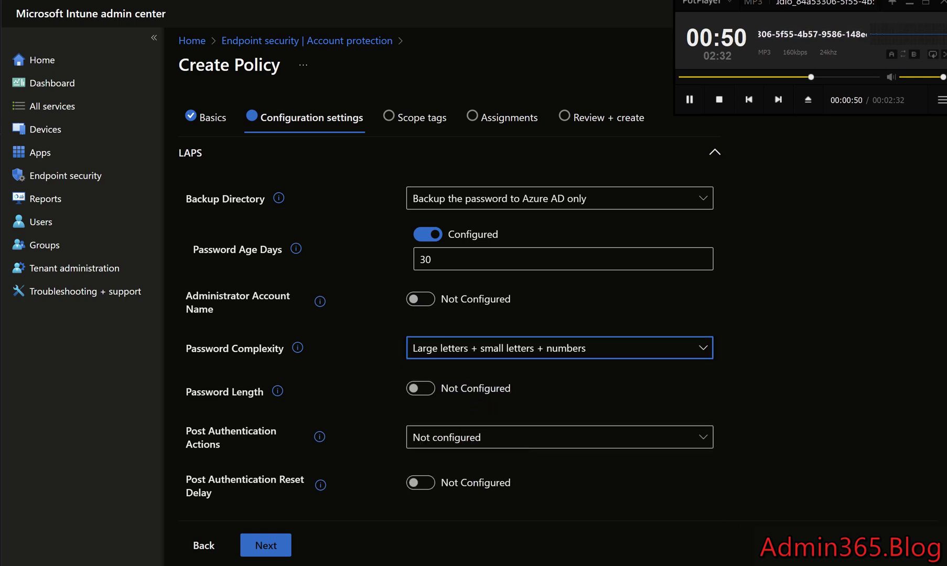
left_click(281, 543)
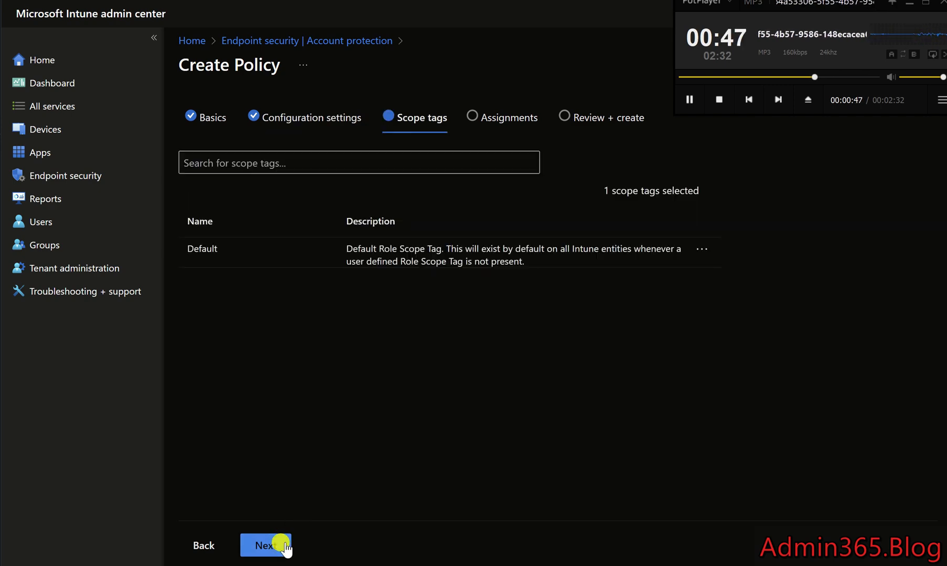
left_click(283, 545)
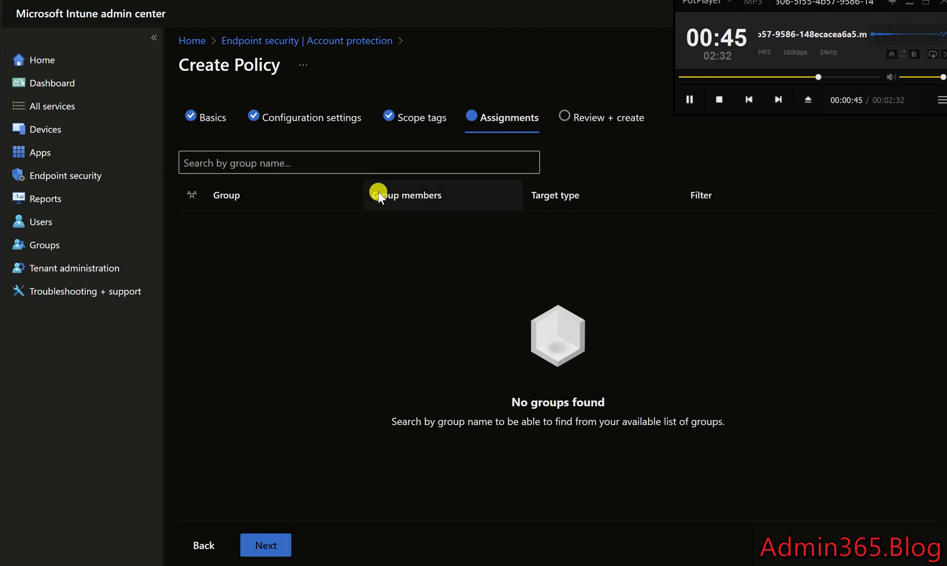
Assign the policy to the All devices group with target type Include.
left_click(295, 163)
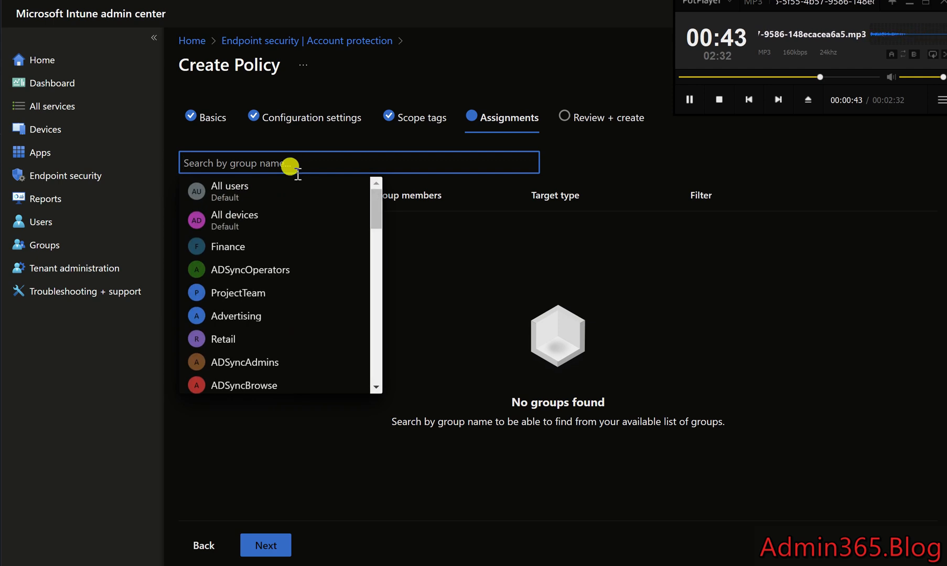
left_click(270, 216)
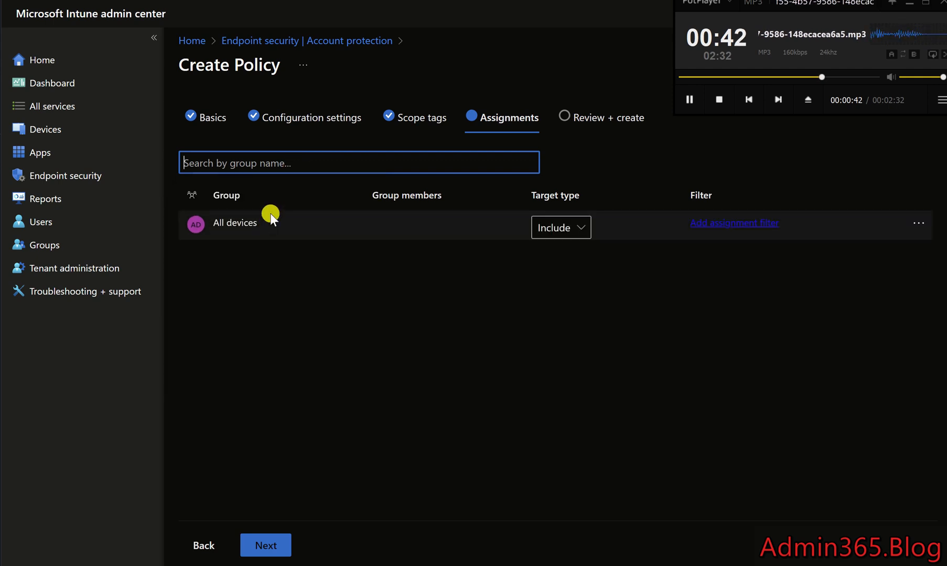
left_click(557, 227)
left_click(551, 252)
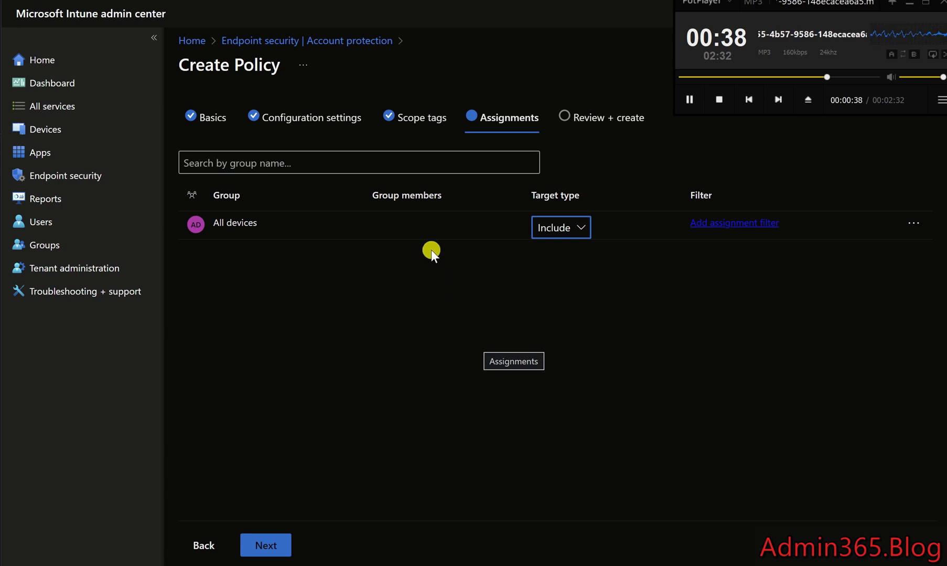
Add Marketing Group to the policy assignments as an excluded group.
left_click(386, 161)
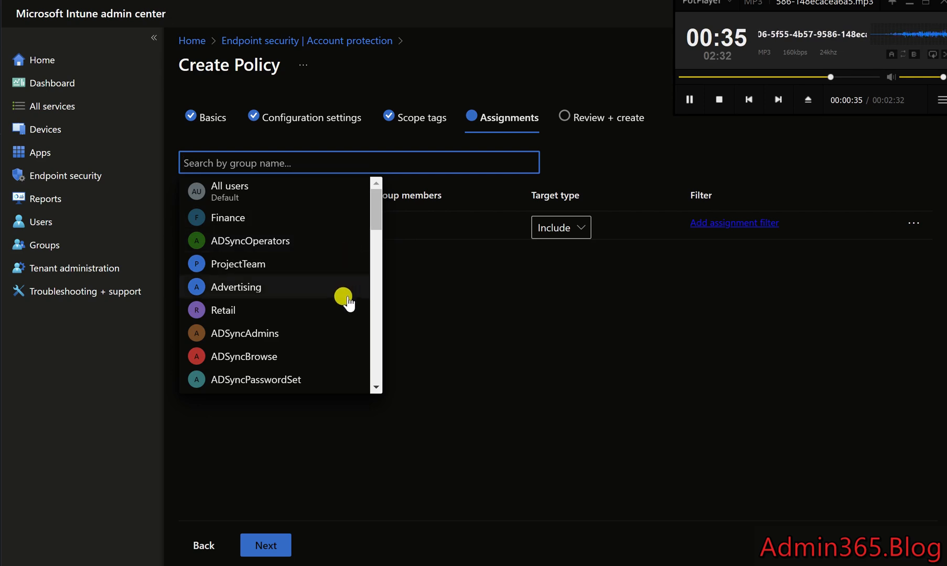
left_click(374, 334)
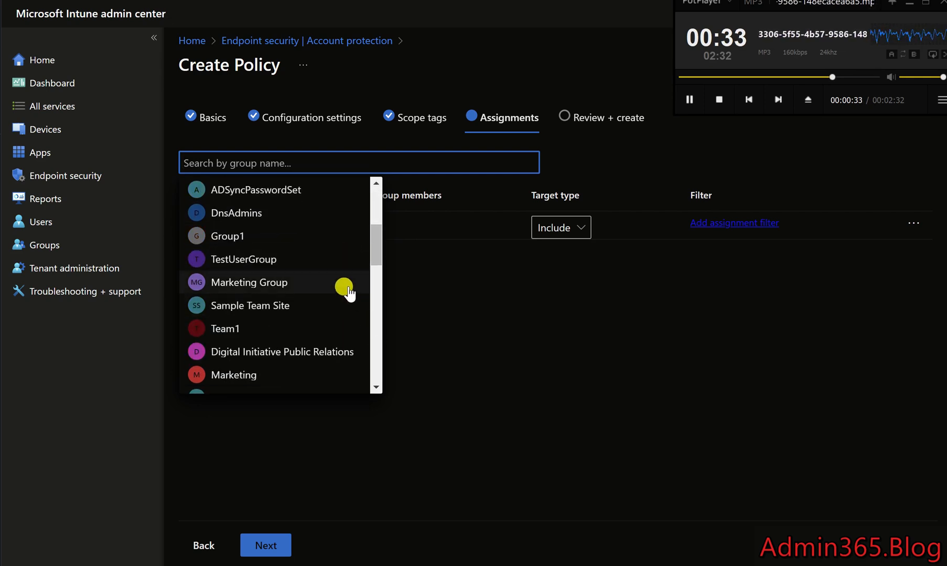
left_click(330, 283)
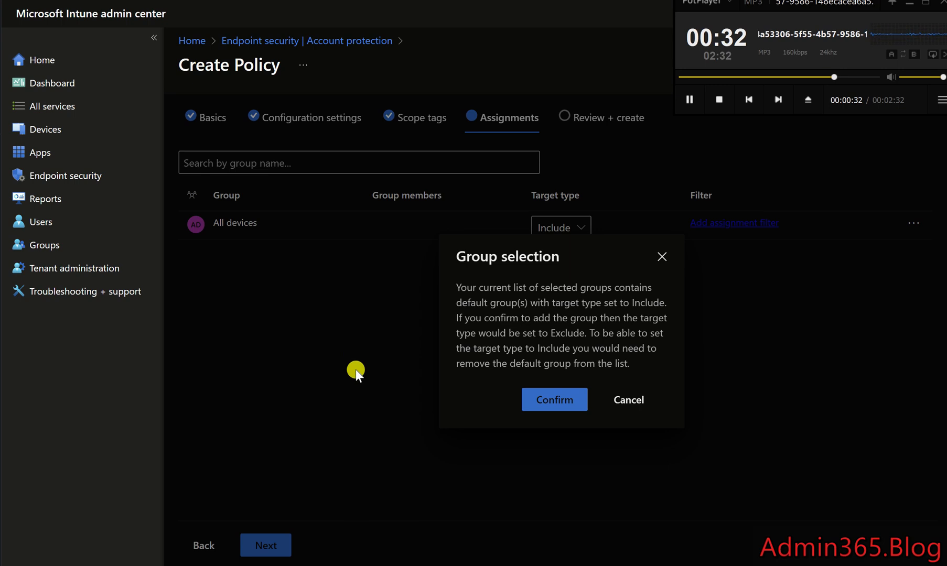
left_click(548, 397)
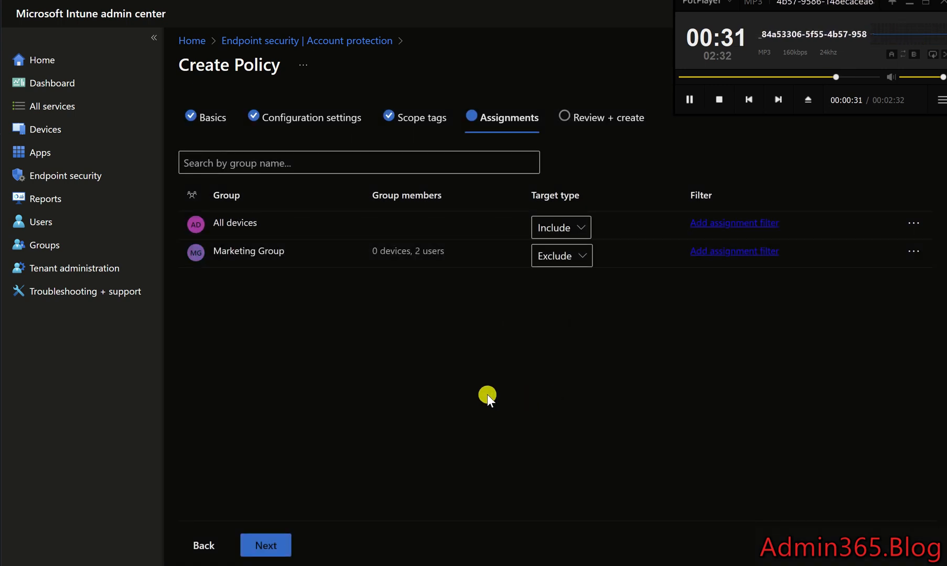
Remove All devices from the policy assignments and save the policy.
left_click(913, 227)
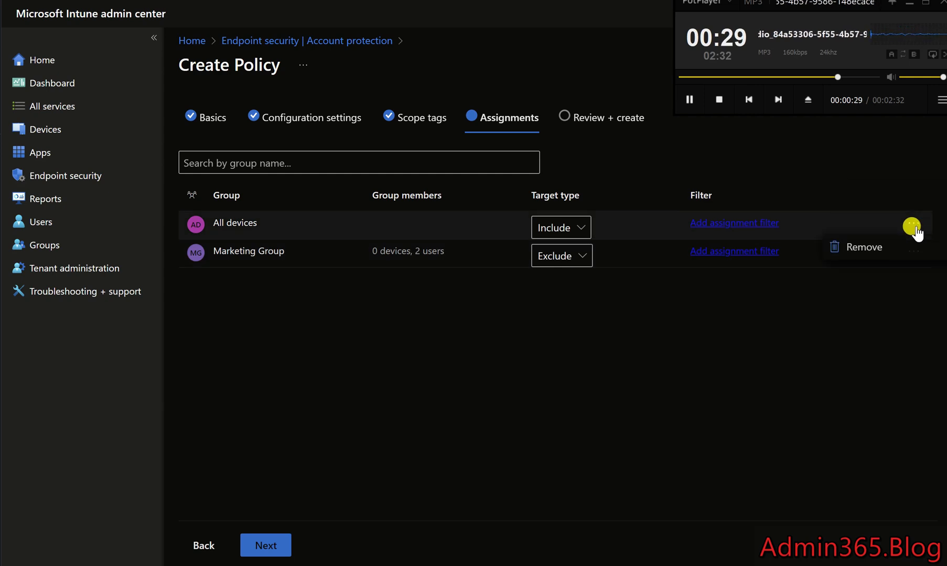
left_click(873, 252)
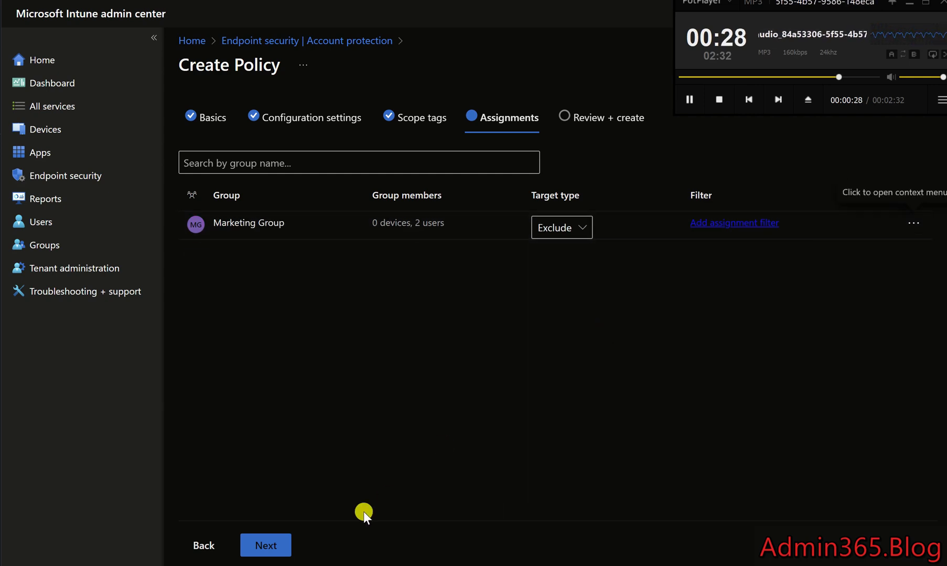
left_click(285, 545)
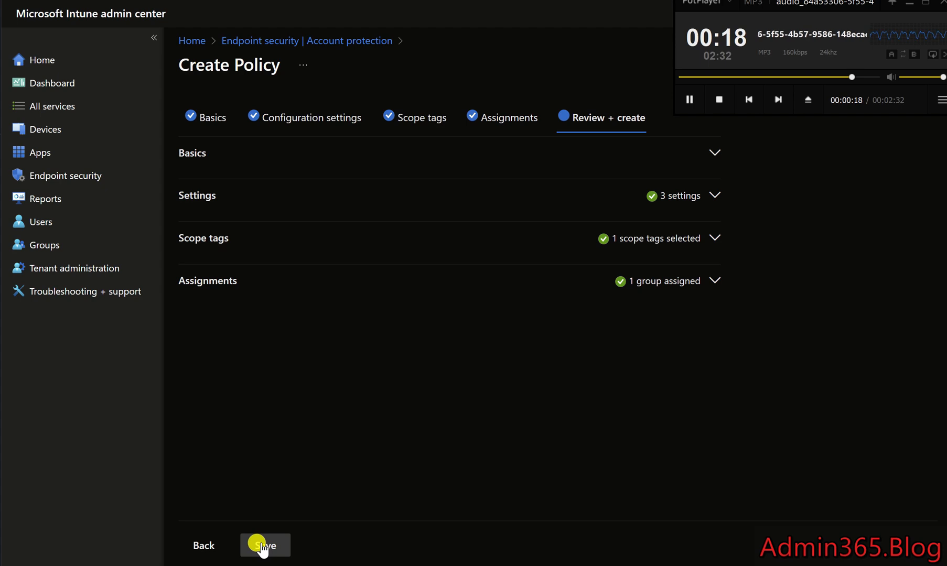
left_click(262, 546)
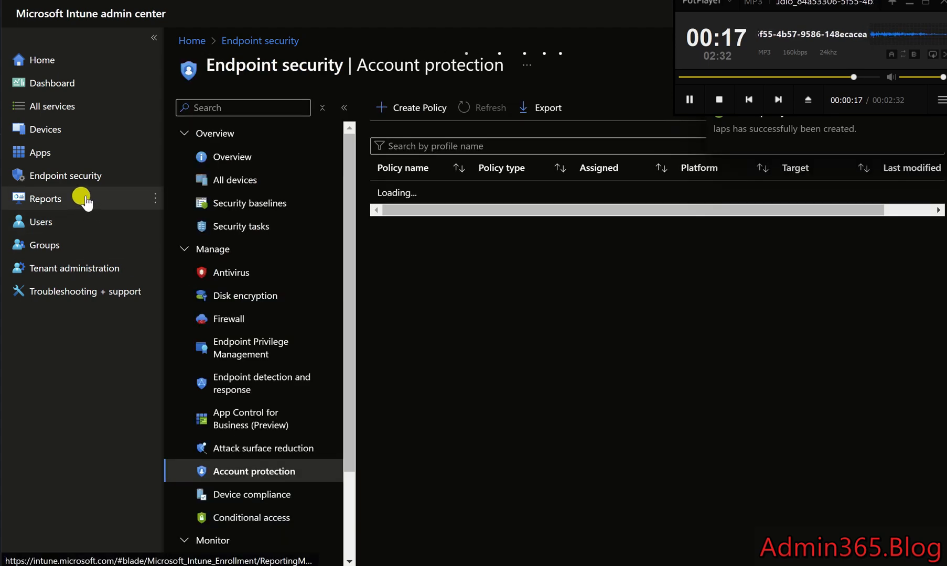
Open the Reports section of the admin center.
left_click(86, 201)
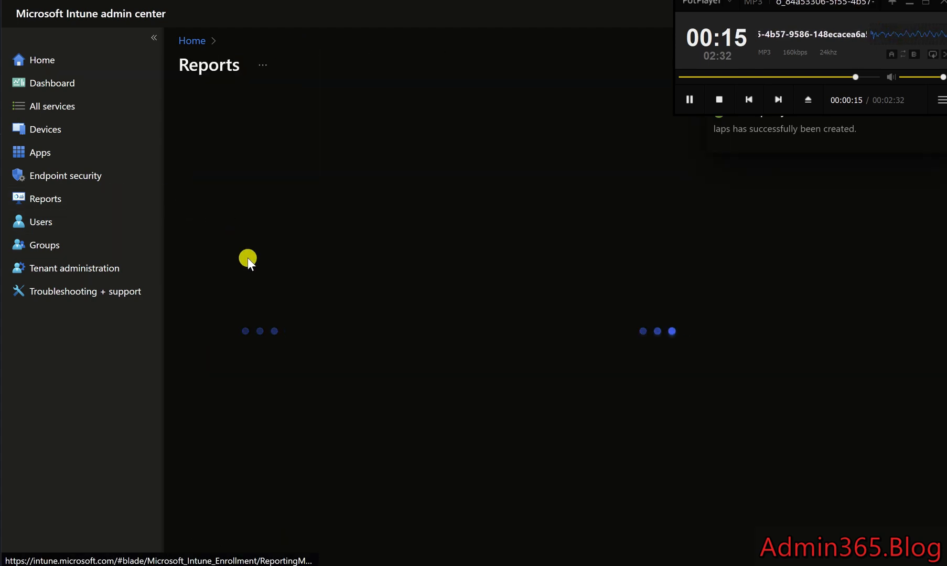